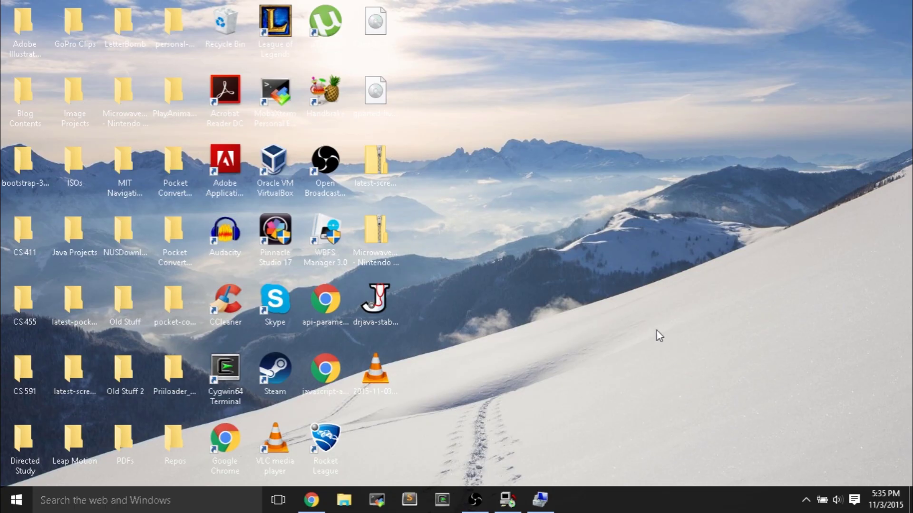
Show the ANACONDA (G:) drive's properties: a 6.22 MB FAT removable disk with 218 KB free
{"action": "left_click", "coordinate": [344, 500]}
{"action": "scroll", "coordinate": [174, 309], "scroll_direction": "down", "scroll_amount": 3}
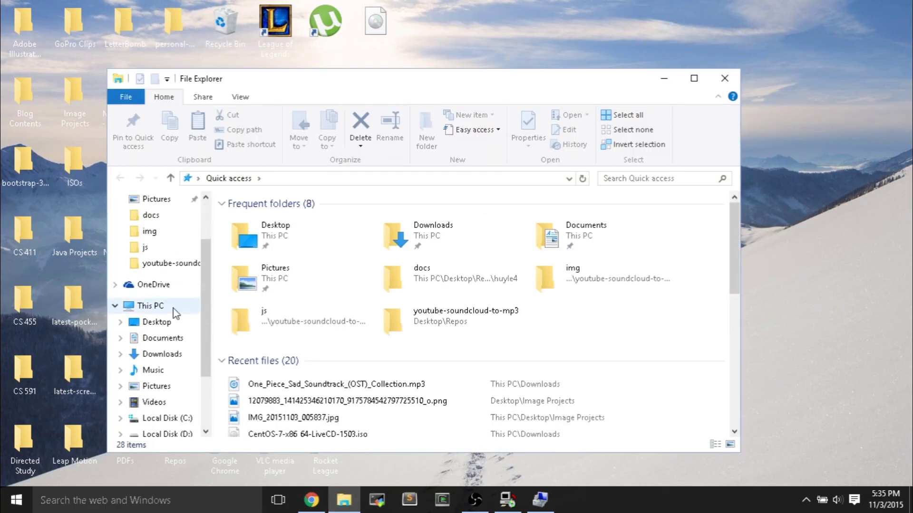
{"action": "left_click", "coordinate": [166, 388]}
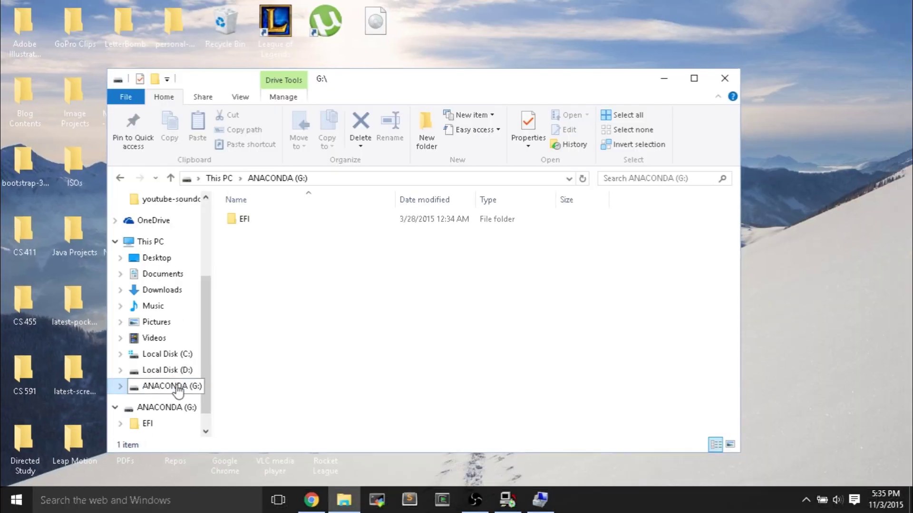
{"action": "right_click", "coordinate": [203, 389]}
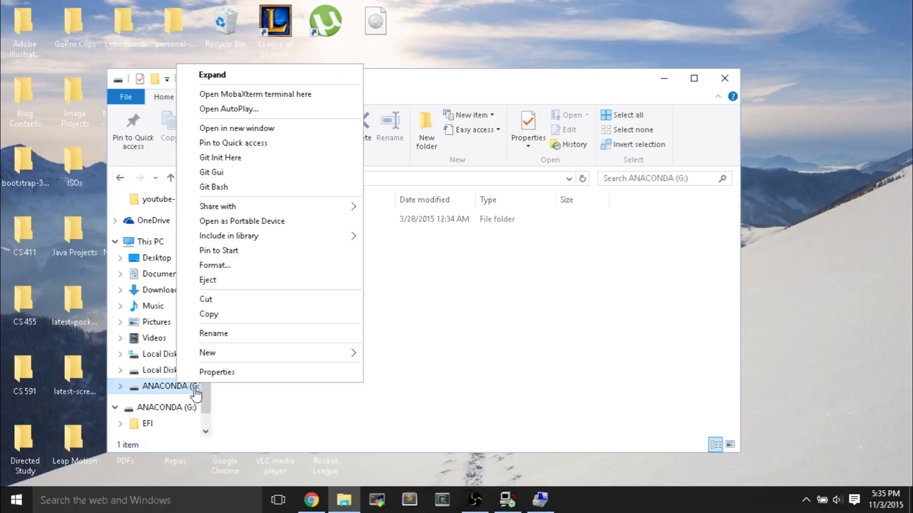
{"action": "left_click", "coordinate": [268, 379]}
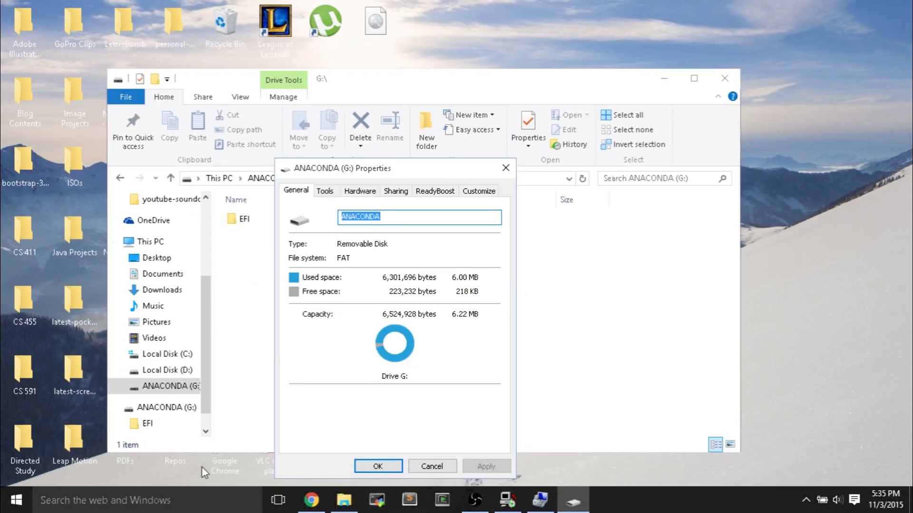
{"action": "left_click", "coordinate": [200, 499]}
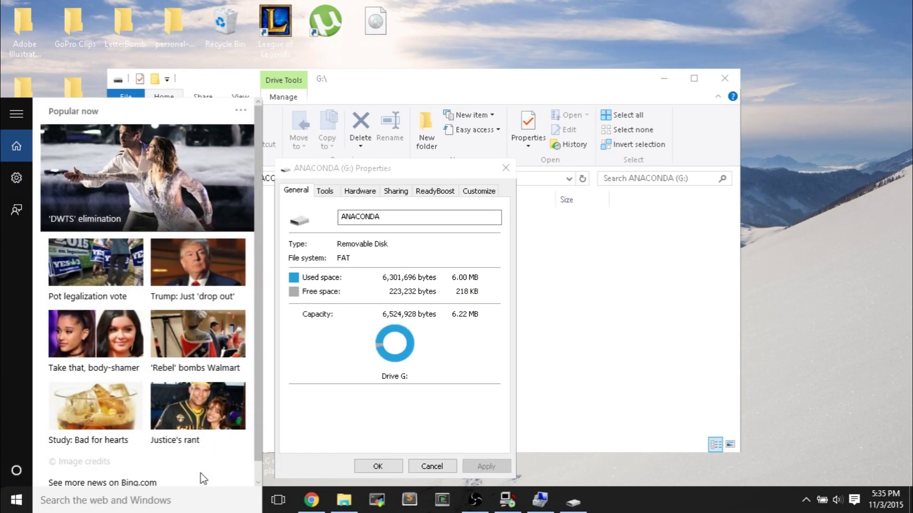
Launch Computer Management via a 'computer man' search and bring up its Disk Management view
{"action": "type", "text": "computer"}
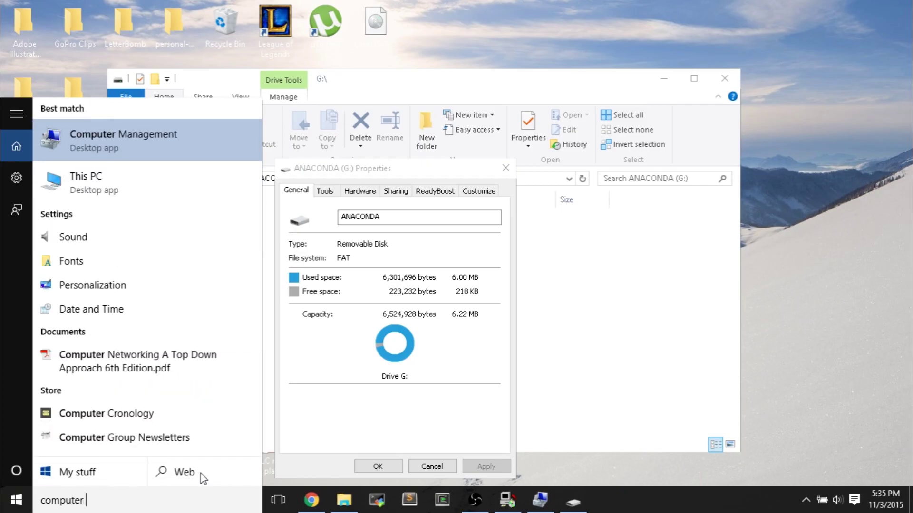
{"action": "type", "text": " man"}
{"action": "key", "text": "Return"}
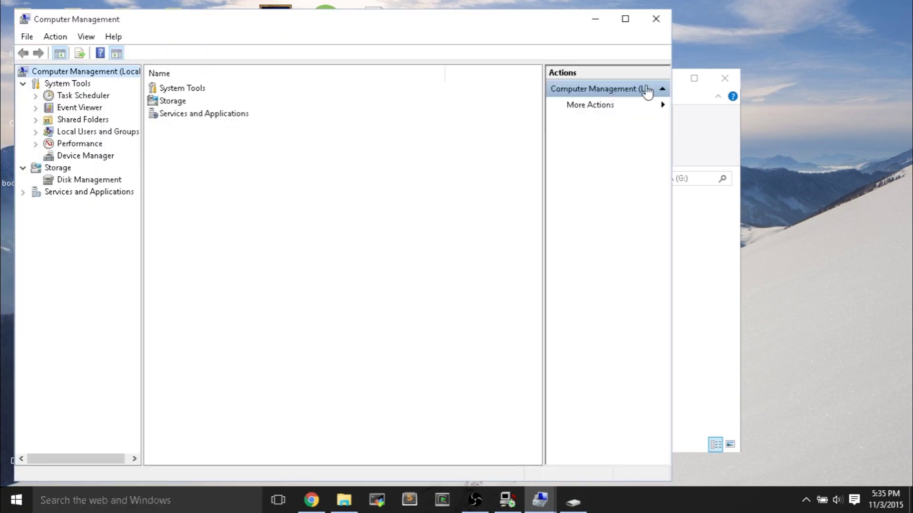
{"action": "left_click", "coordinate": [656, 19]}
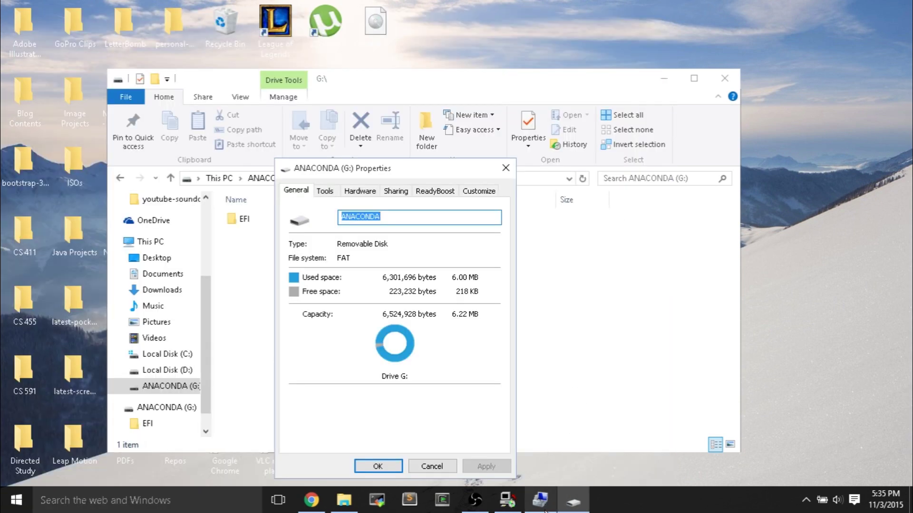
{"action": "left_click", "coordinate": [540, 500]}
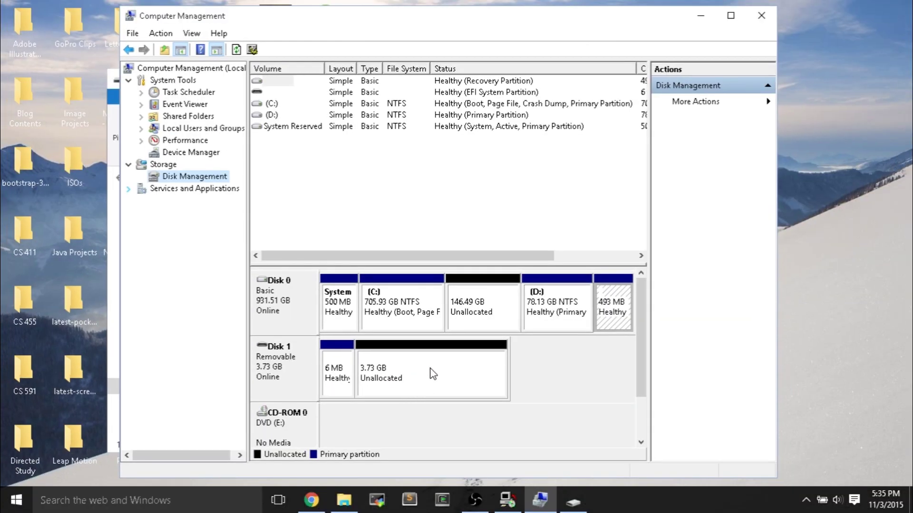
{"action": "right_click", "coordinate": [576, 375]}
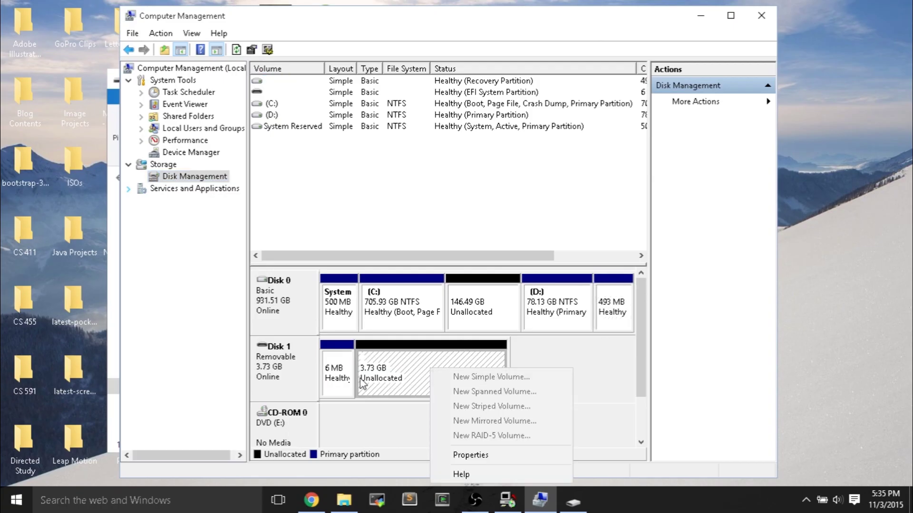
{"action": "left_click", "coordinate": [340, 380]}
{"action": "right_click", "coordinate": [340, 381]}
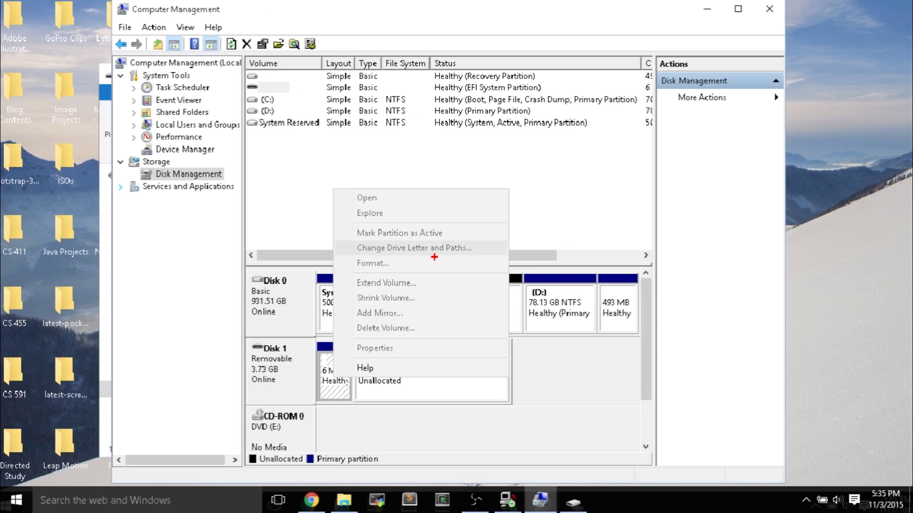
{"action": "key", "text": "Escape"}
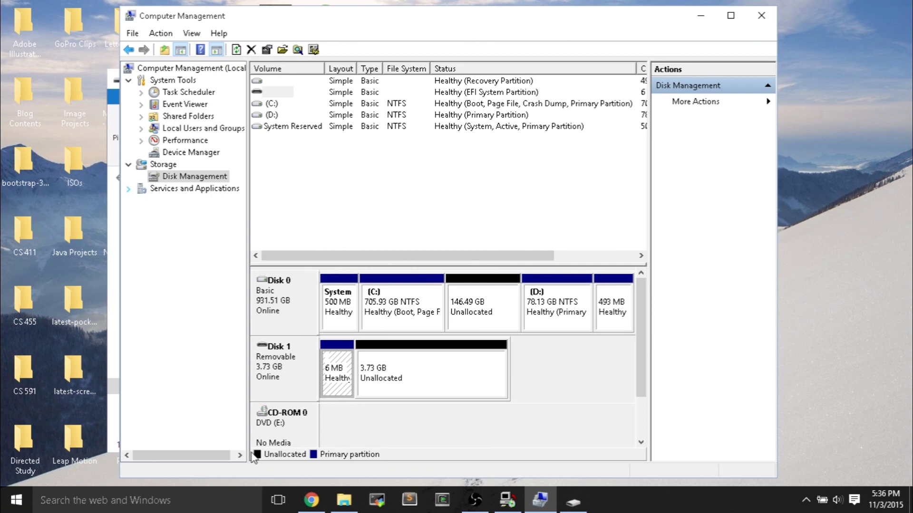
{"action": "left_click", "coordinate": [185, 496]}
Start an administrator Command Prompt from a 'cmd' search and launch diskpart
{"action": "type", "text": "cmd"}
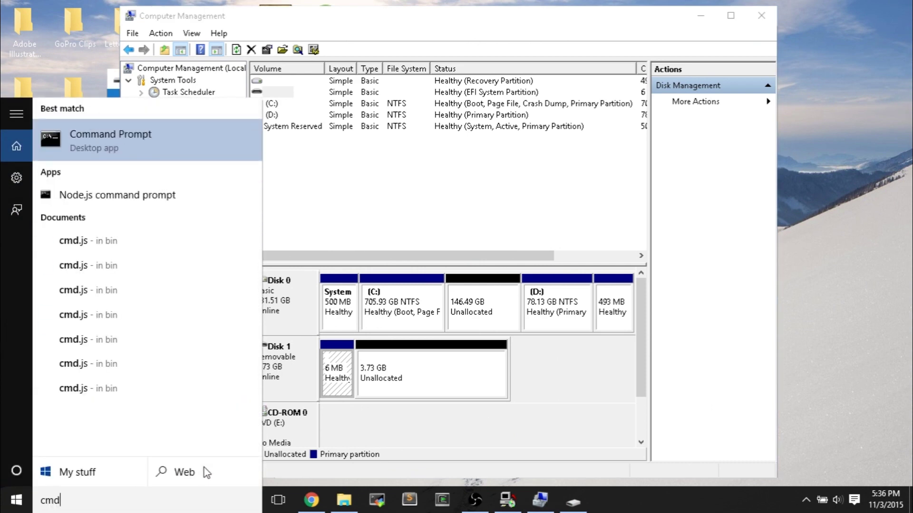
{"action": "right_click", "coordinate": [105, 143]}
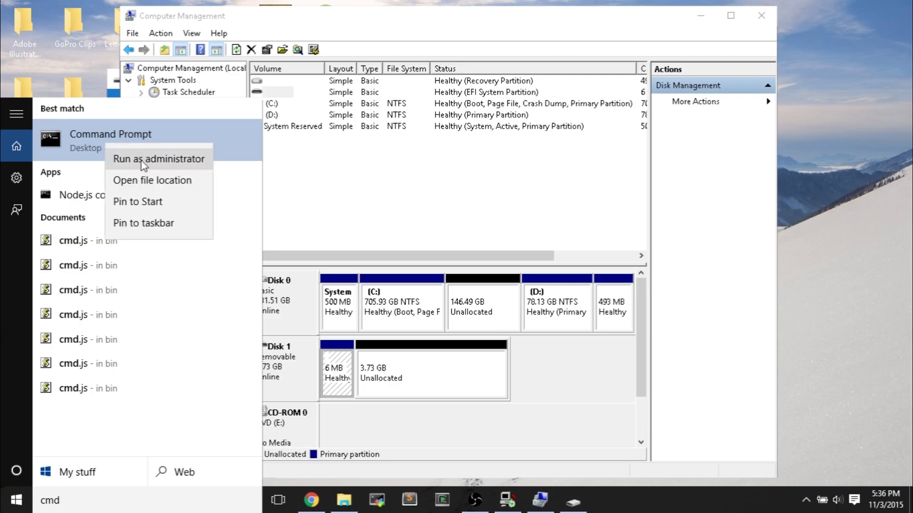
{"action": "left_click", "coordinate": [145, 163]}
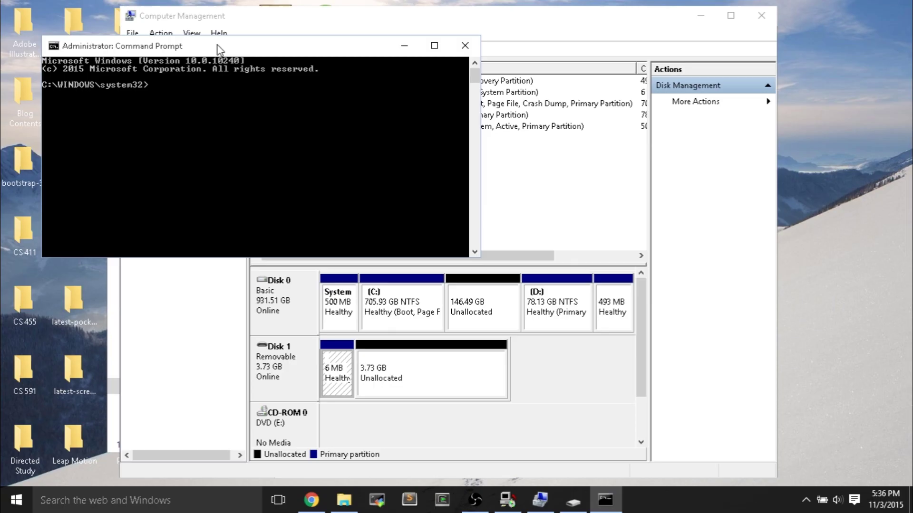
{"action": "left_click_drag", "start_coordinate": [210, 48], "coordinate": [626, 73]}
{"action": "type", "text": "diskpart"}
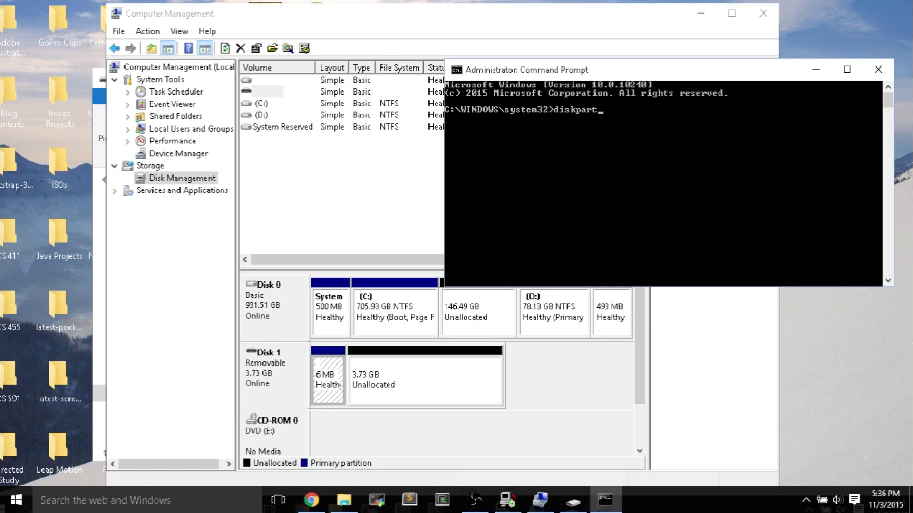
{"action": "key", "text": "Return"}
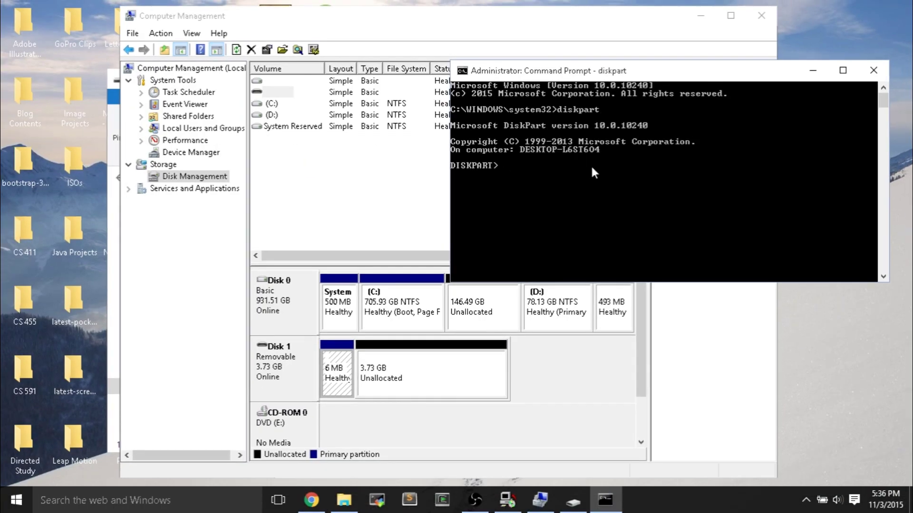
In DiskPart, run list disk and select disk 1, the 3824 MB flash drive
{"action": "type", "text": "list"}
{"action": "type", "text": " disk"}
{"action": "key", "text": "Return"}
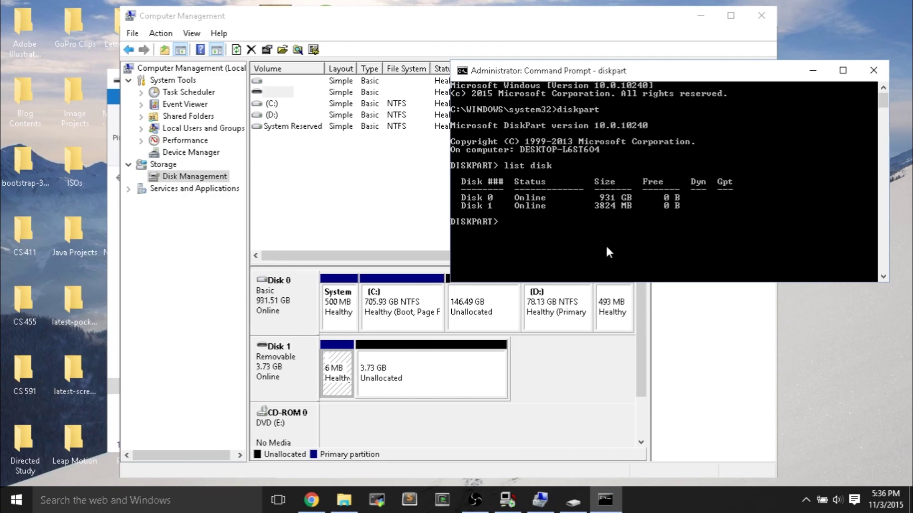
{"action": "type", "text": "select disk 1"}
{"action": "key", "text": "Return"}
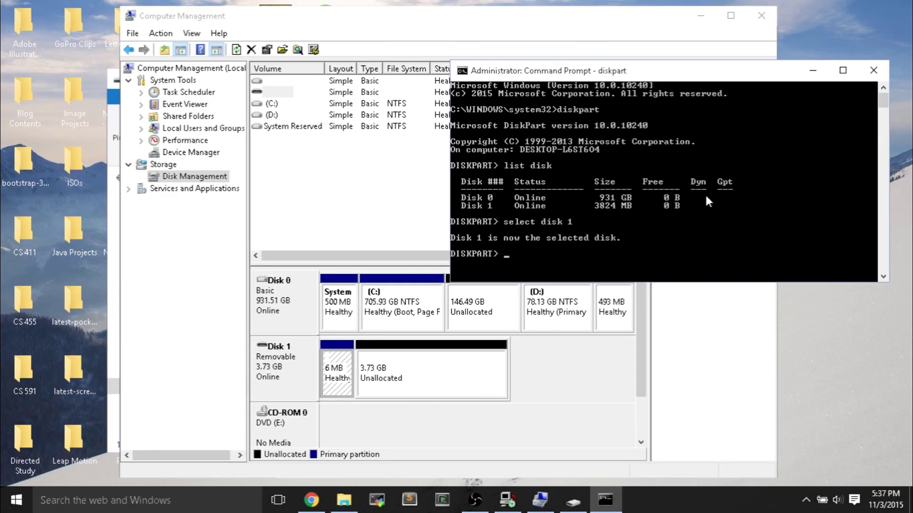
{"action": "type", "text": "clean"}
Run clean on Disk 1, cancel the G: insert-disk prompt, and select the 3.73 GB unallocated space
{"action": "key", "text": "Return"}
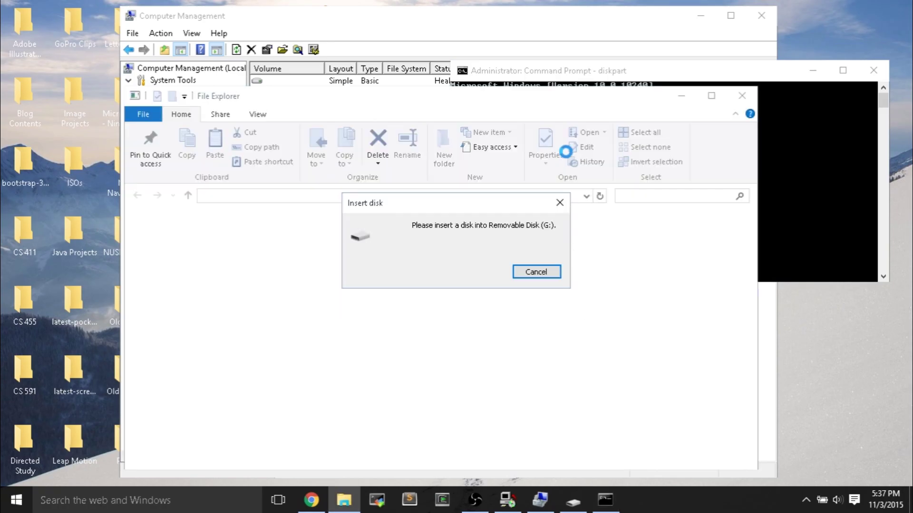
{"action": "left_click", "coordinate": [531, 270]}
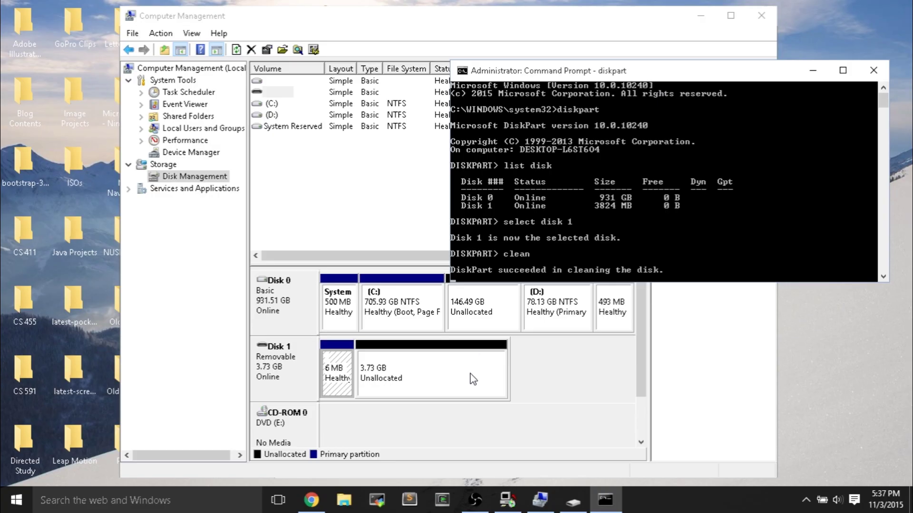
{"action": "mouse_move", "coordinate": [469, 501]}
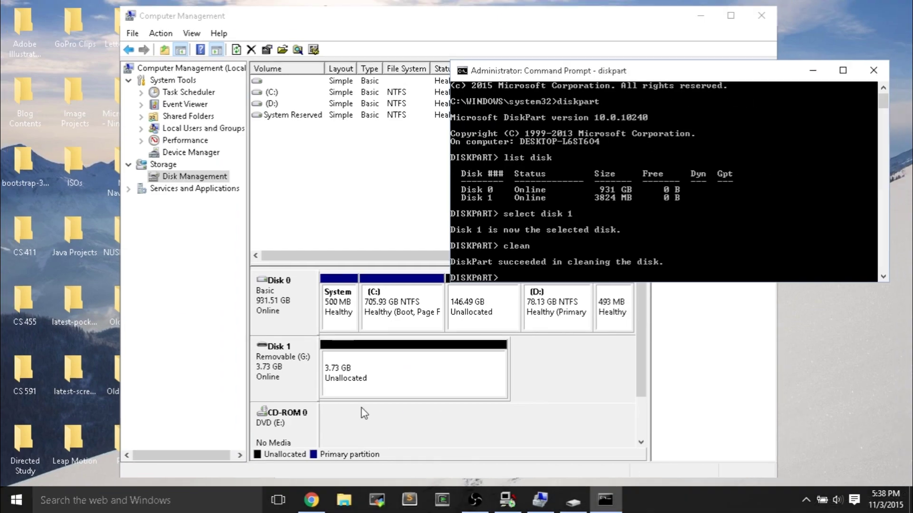
{"action": "left_click", "coordinate": [387, 324]}
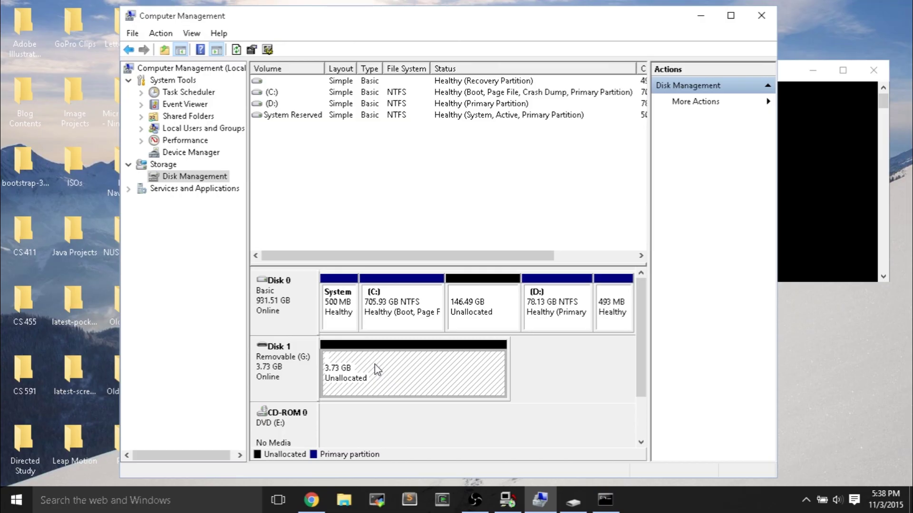
Create a new simple volume on Disk 1's unallocated space, keeping 3822 MB and drive letter F
{"action": "right_click", "coordinate": [376, 369]}
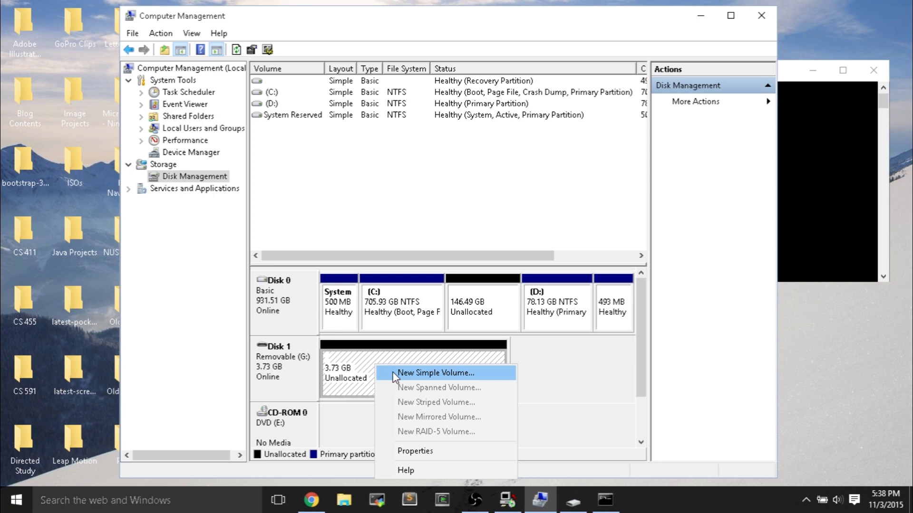
{"action": "left_click", "coordinate": [435, 373]}
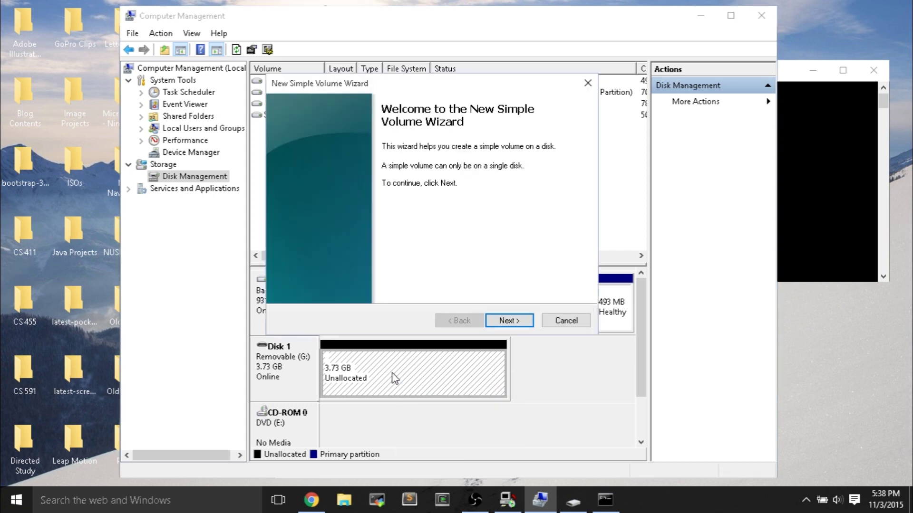
{"action": "left_click", "coordinate": [504, 324]}
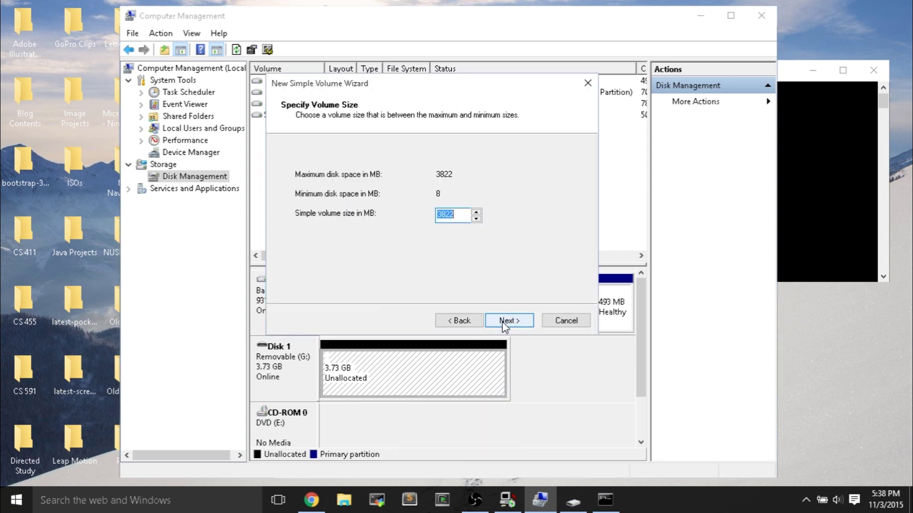
{"action": "left_click", "coordinate": [503, 323]}
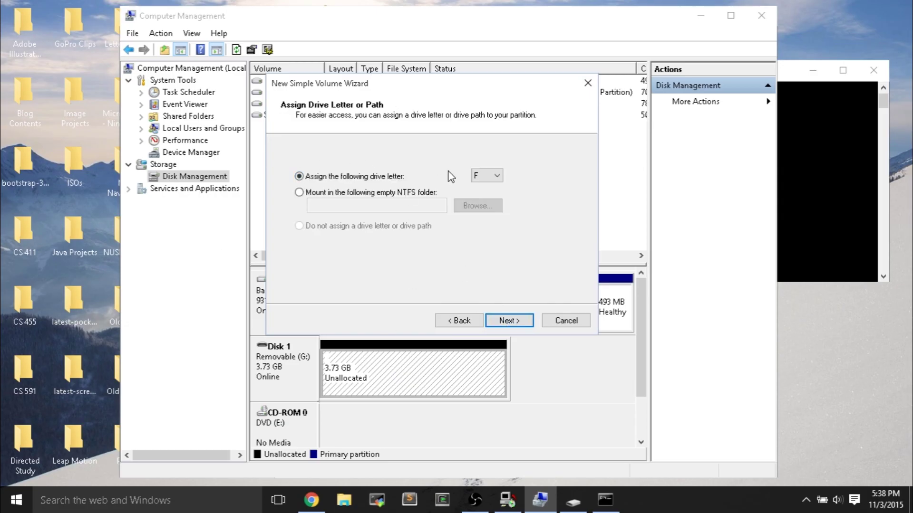
{"action": "left_click", "coordinate": [509, 321]}
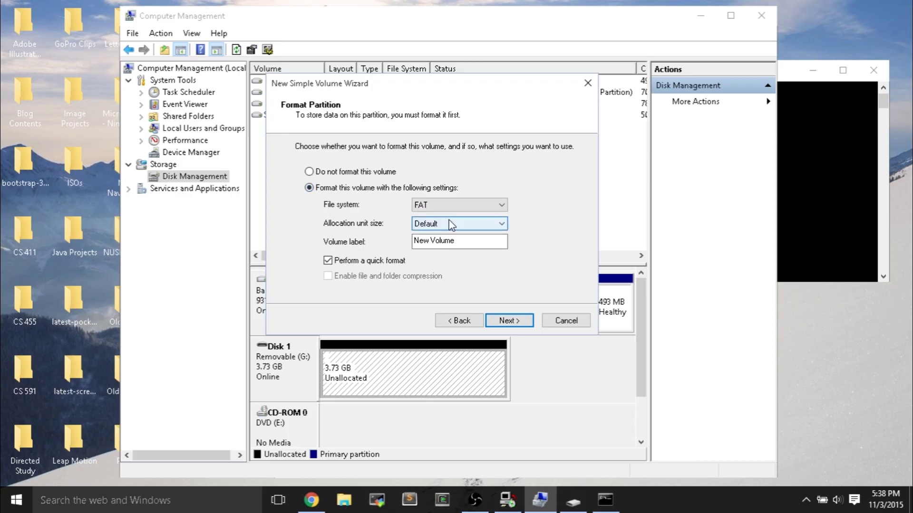
Replace the default volume label with 'USB Flash', keep FAT format, and confirm
{"action": "double_click", "coordinate": [458, 241]}
{"action": "left_click", "coordinate": [457, 241]}
{"action": "double_click", "coordinate": [457, 242]}
{"action": "left_click", "coordinate": [454, 244]}
{"action": "left_click_drag", "start_coordinate": [455, 243], "coordinate": [356, 229]}
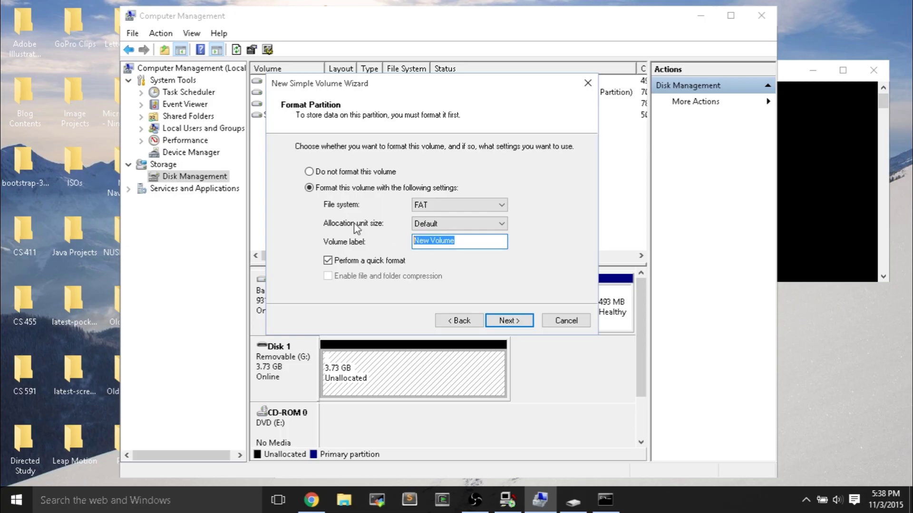
{"action": "type", "text": "USB Flash D"}
{"action": "key", "text": "BackSpace"}
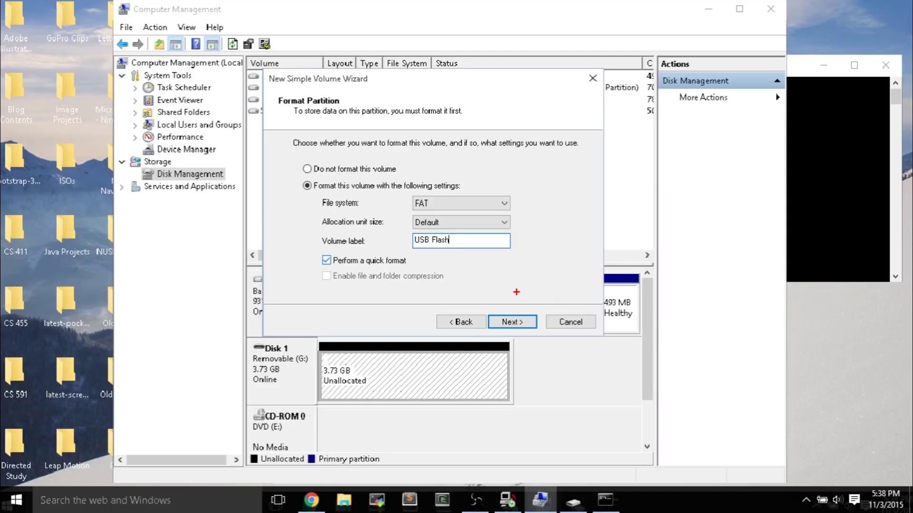
{"action": "left_click", "coordinate": [643, 378]}
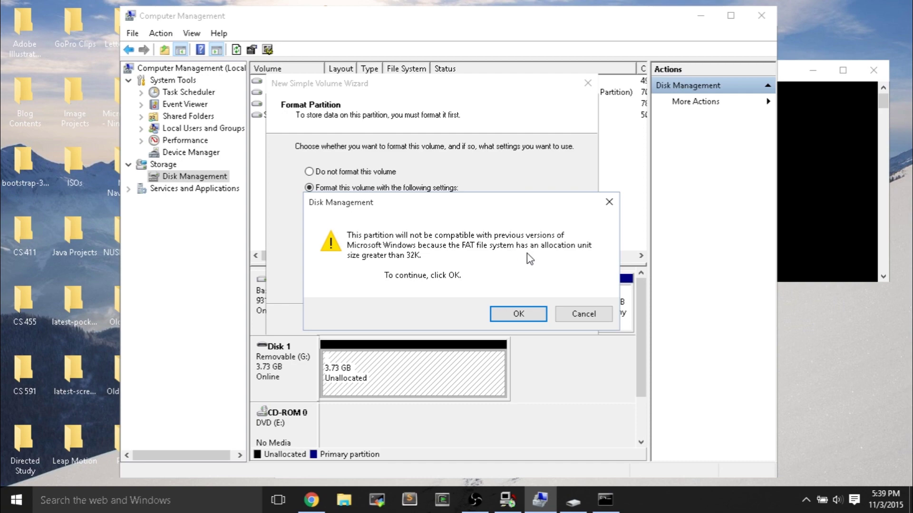
Accept the FAT allocation-size warning, review the summary, and finish creating volume F:
{"action": "left_click", "coordinate": [519, 315]}
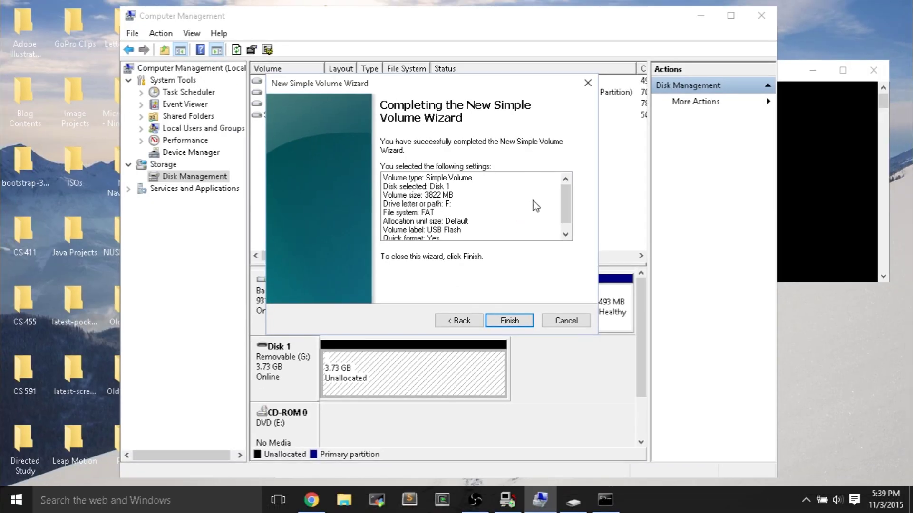
{"action": "scroll", "coordinate": [535, 207], "scroll_direction": "down", "scroll_amount": 1}
{"action": "scroll", "coordinate": [536, 207], "scroll_direction": "up", "scroll_amount": 1}
{"action": "scroll", "coordinate": [524, 209], "scroll_direction": "down", "scroll_amount": 1}
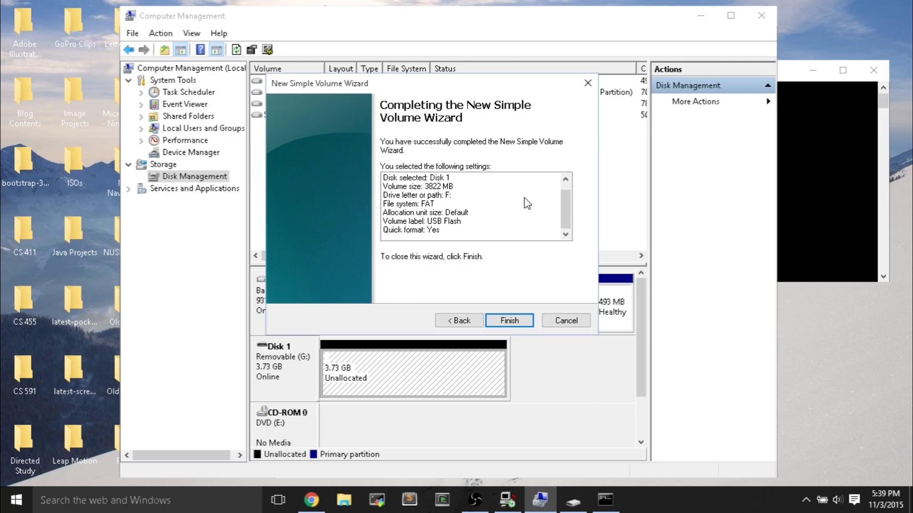
{"action": "left_click", "coordinate": [509, 319]}
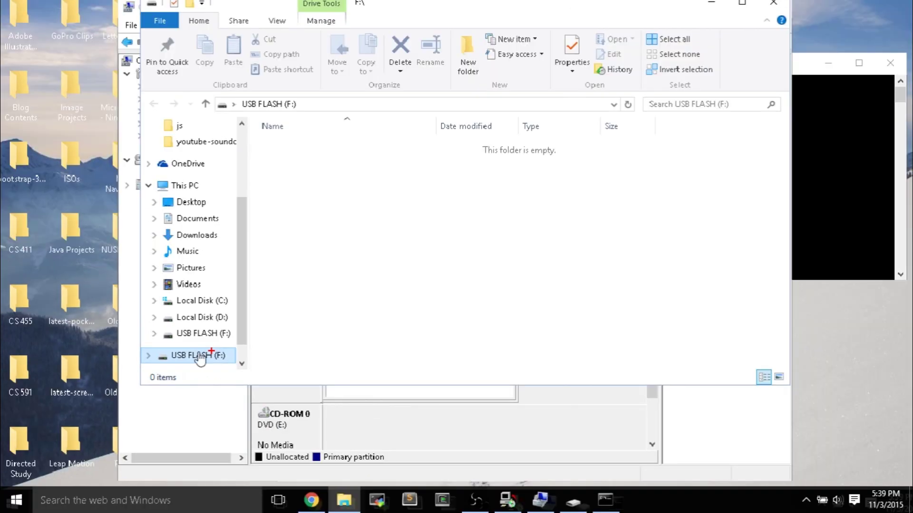
Check USB FLASH (F:) properties show an empty 3.73 GB FAT drive, then close File Explorer
{"action": "right_click", "coordinate": [202, 357]}
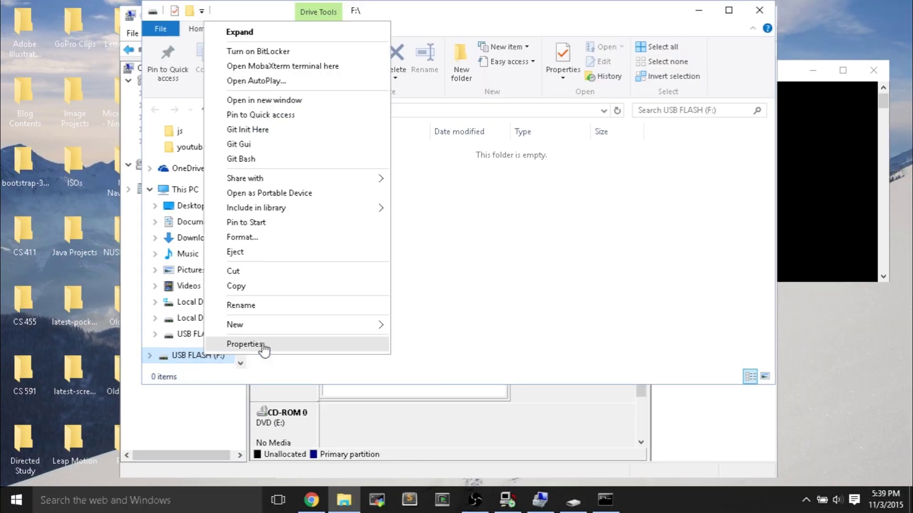
{"action": "left_click", "coordinate": [263, 347]}
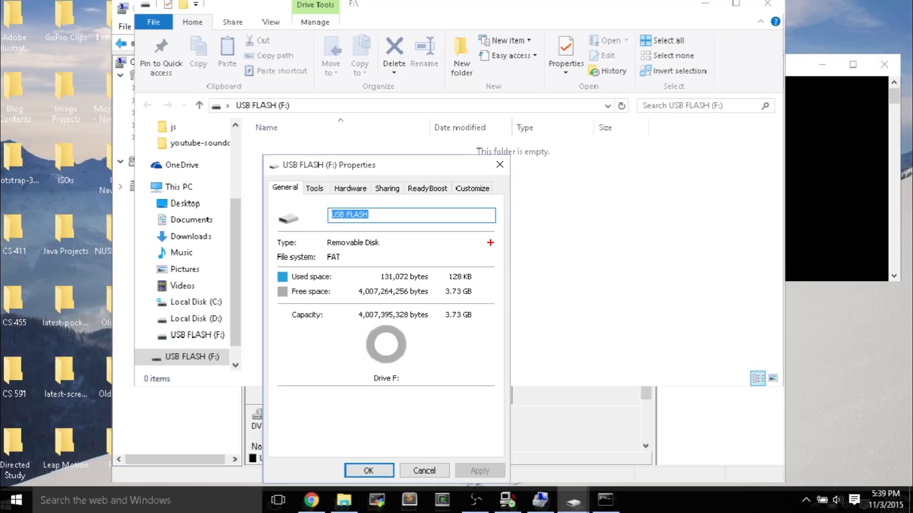
{"action": "left_click", "coordinate": [499, 167]}
{"action": "left_click", "coordinate": [759, 10]}
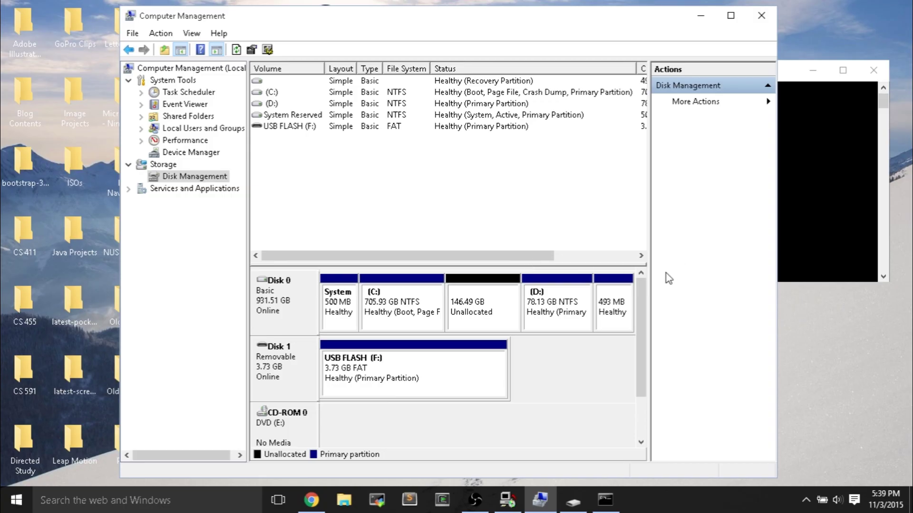
Bring the OBS screen recorder window to the front
{"action": "left_click", "coordinate": [479, 505]}
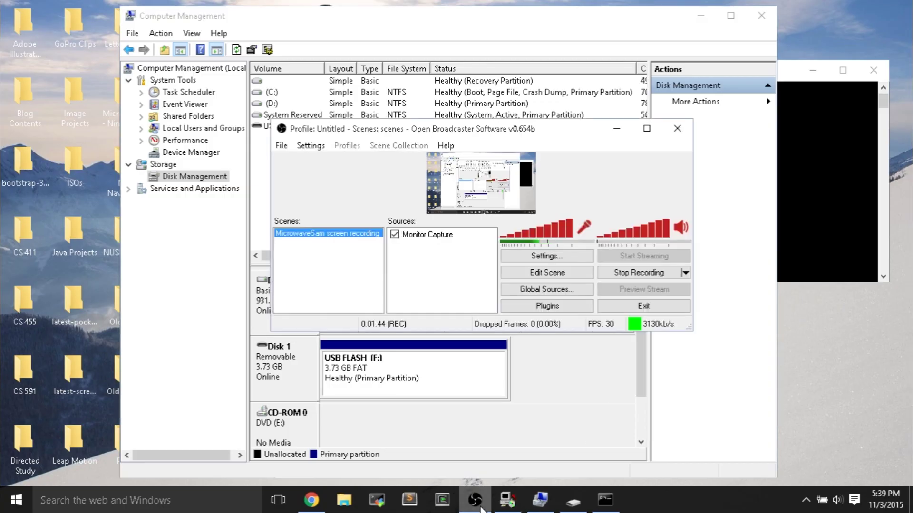